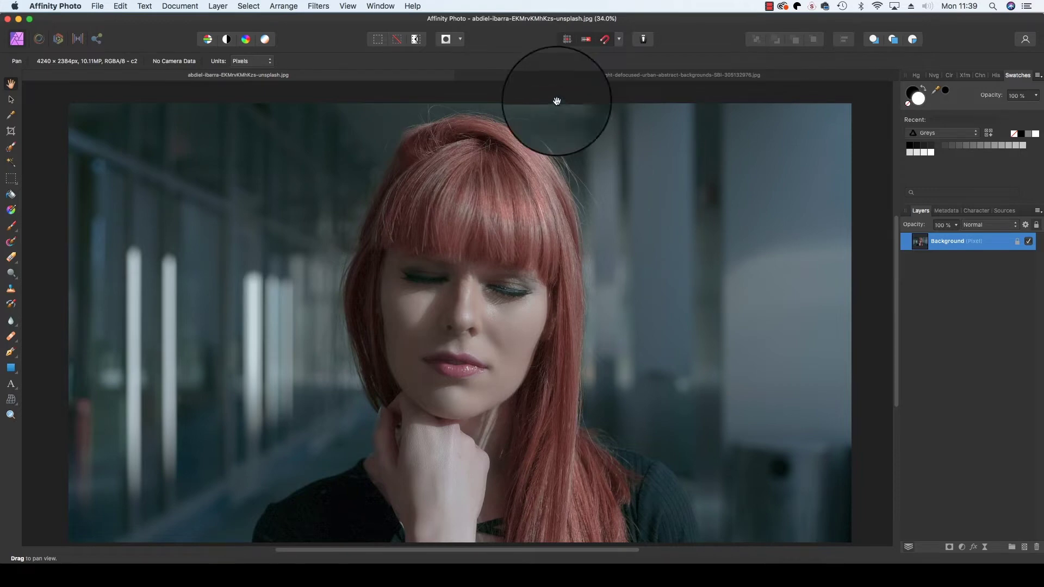
Select and copy the whole city bokeh image, then close its document without saving
click(538, 76)
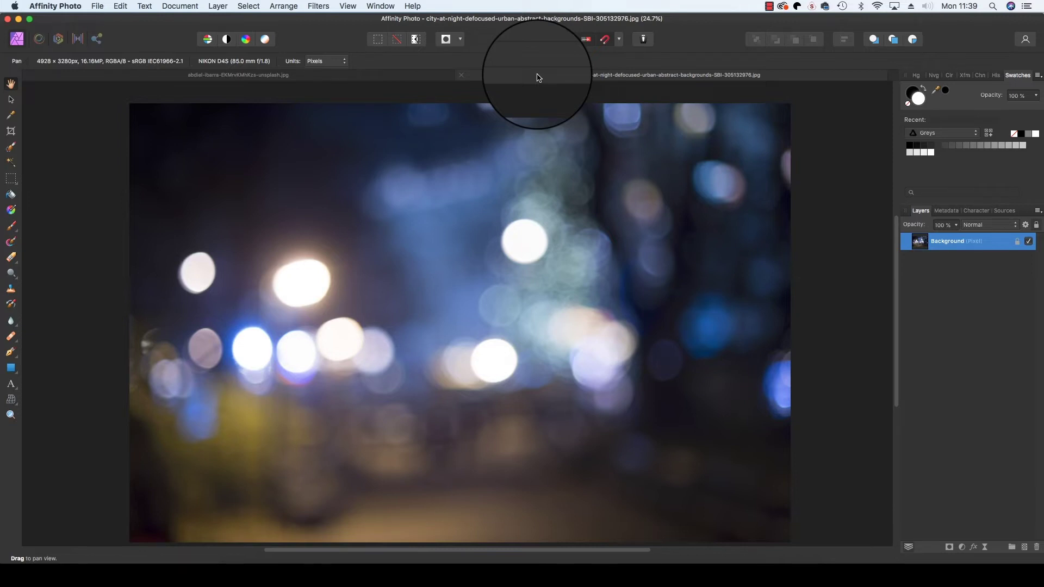
key(super+a)
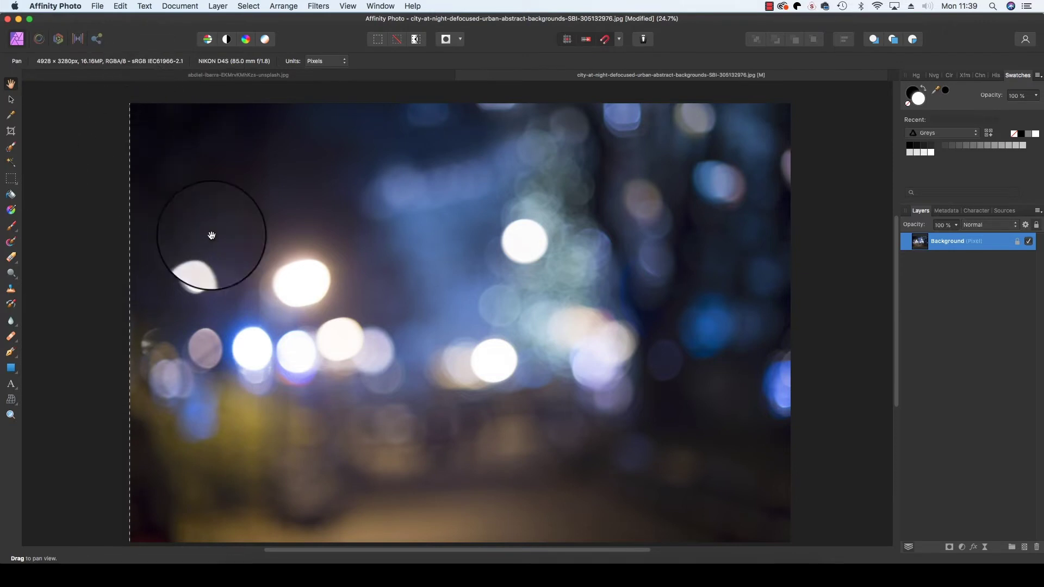
scroll(255, 117, down, 1)
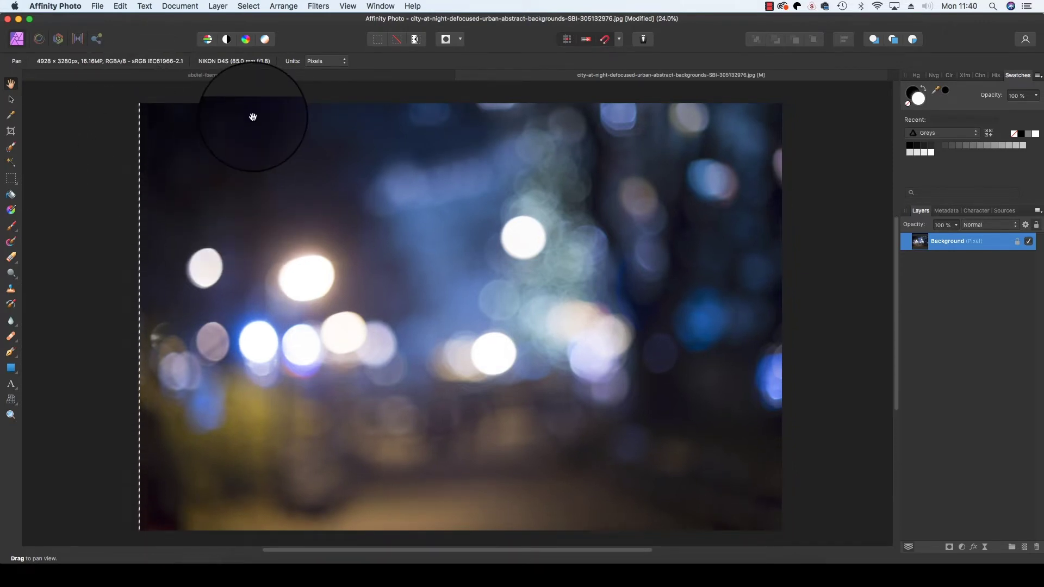
click(120, 6)
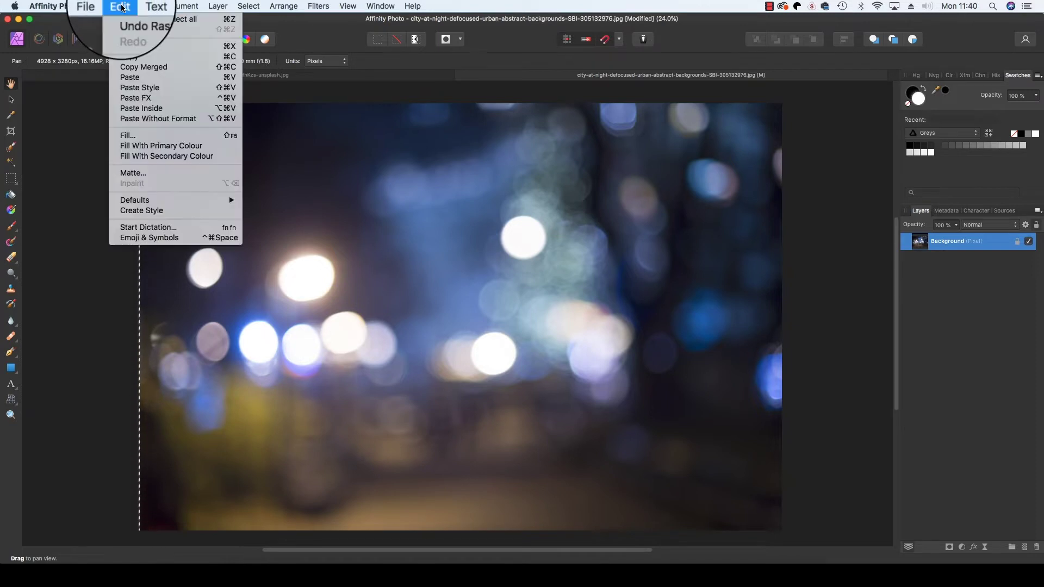
click(152, 59)
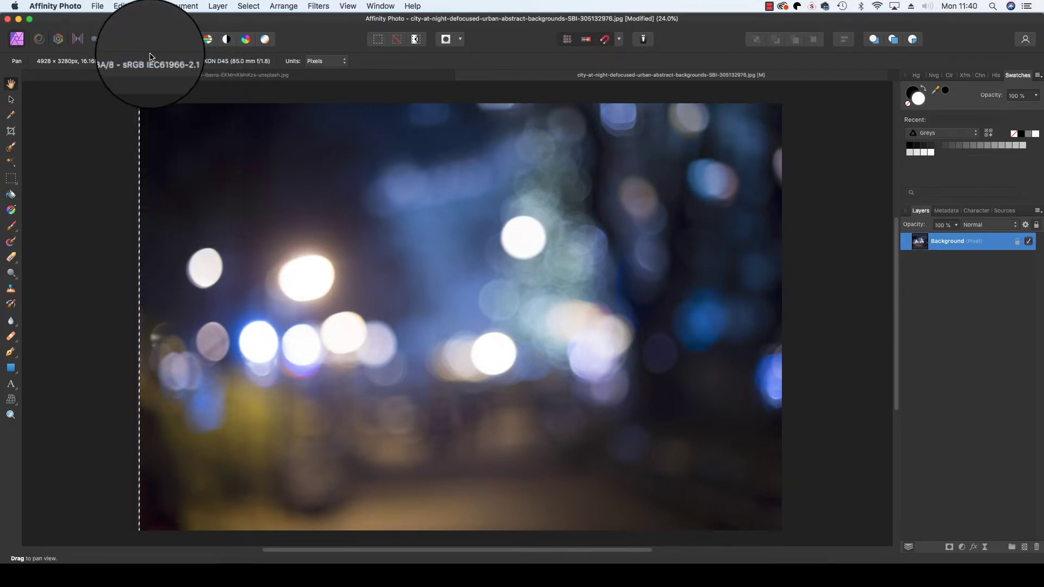
key(super+w)
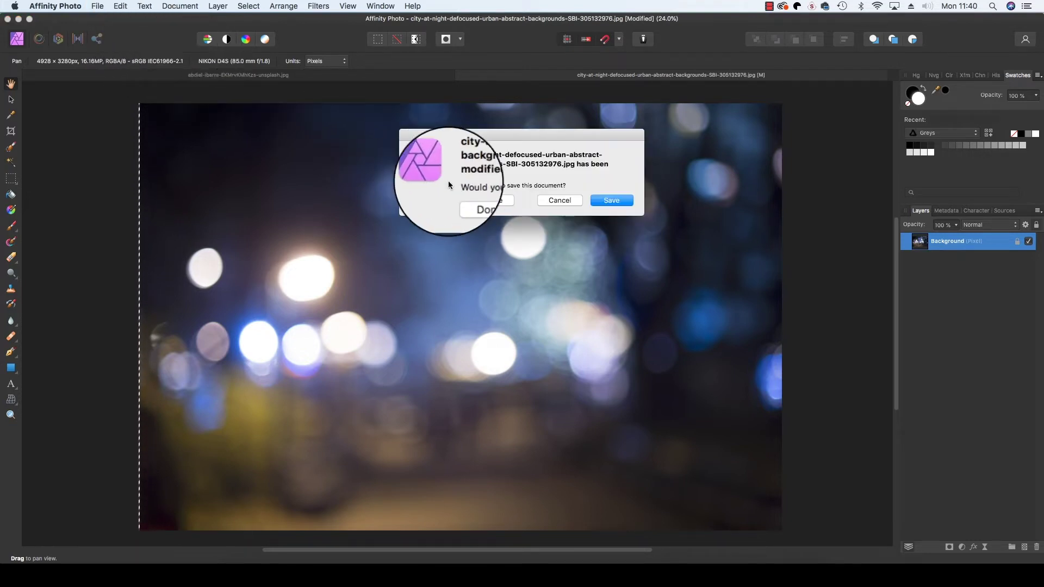
click(472, 201)
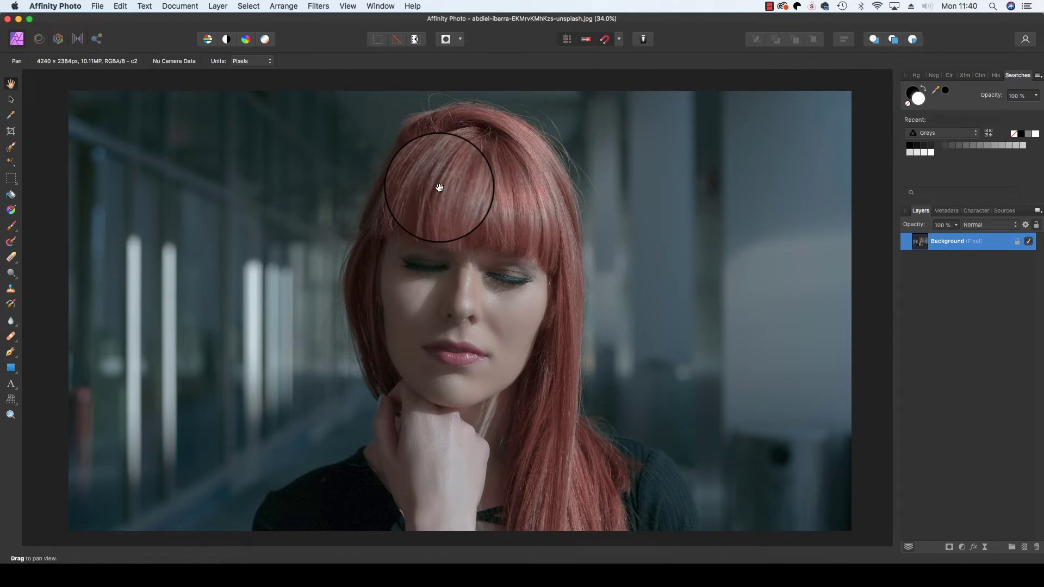
Paste the copied bokeh image into the portrait as a new pixel layer with Cmd+V
key(super+v)
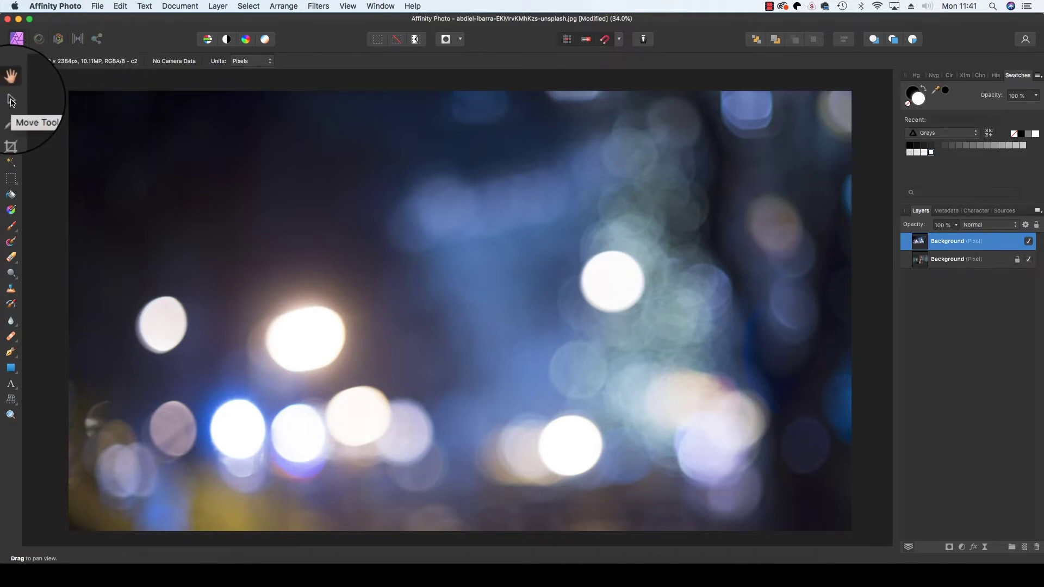
Resize and reposition the bokeh layer with the Move Tool so it fills the whole portrait frame
click(10, 101)
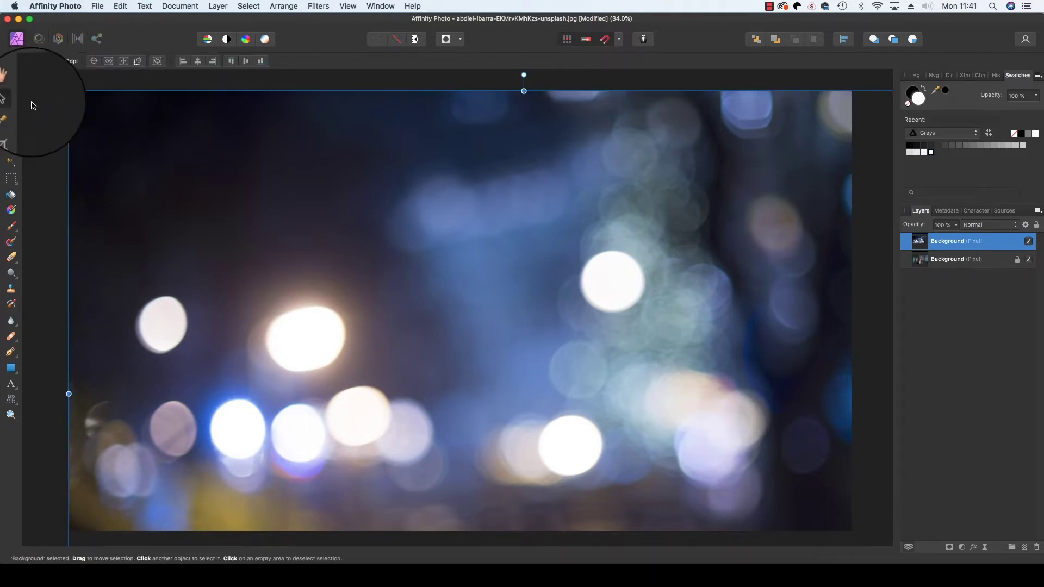
key(super+minus)
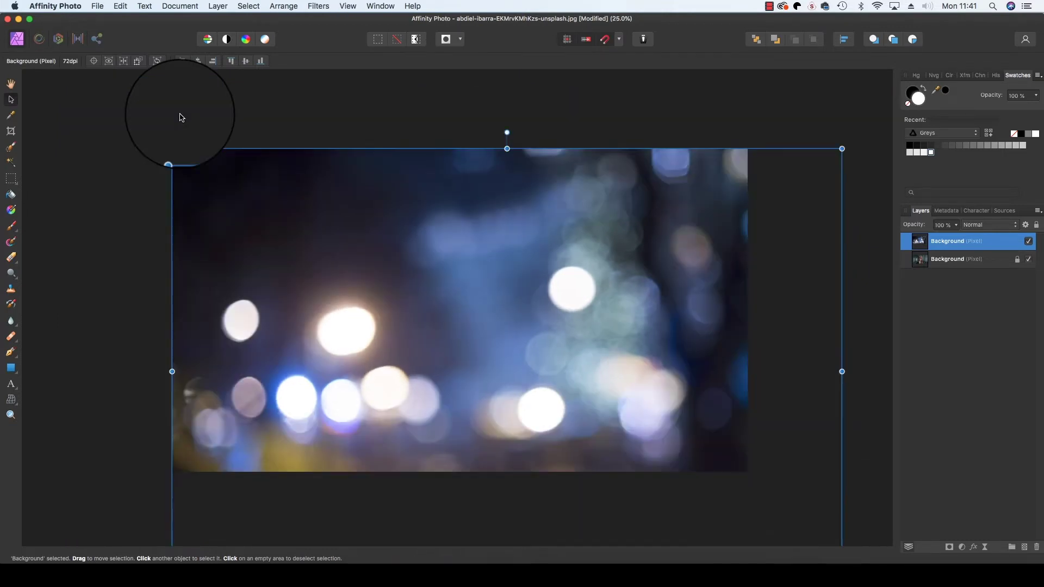
drag(841, 148, 772, 153)
drag(723, 181, 710, 154)
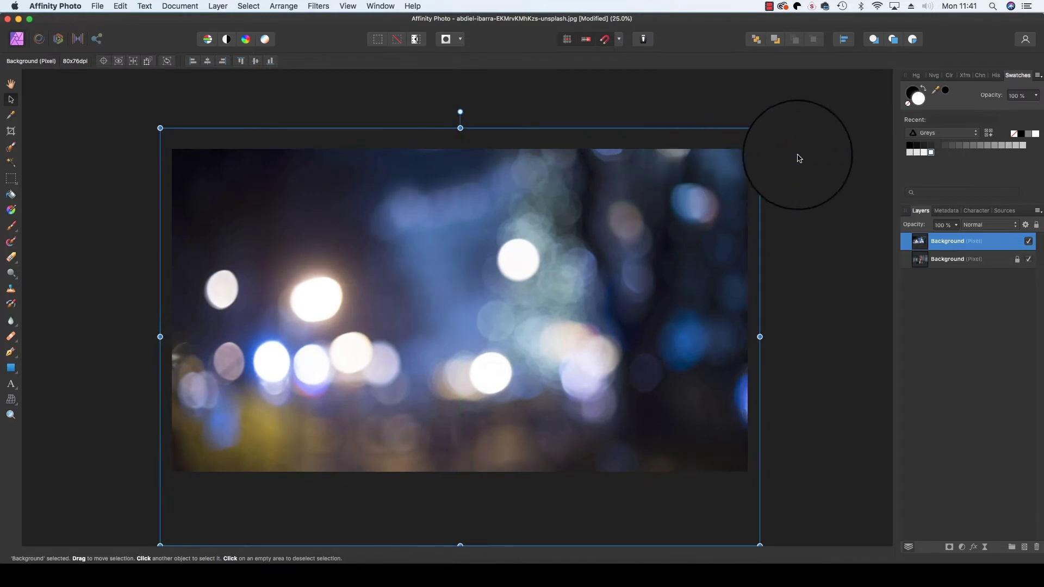
drag(758, 126, 752, 139)
drag(676, 172, 676, 133)
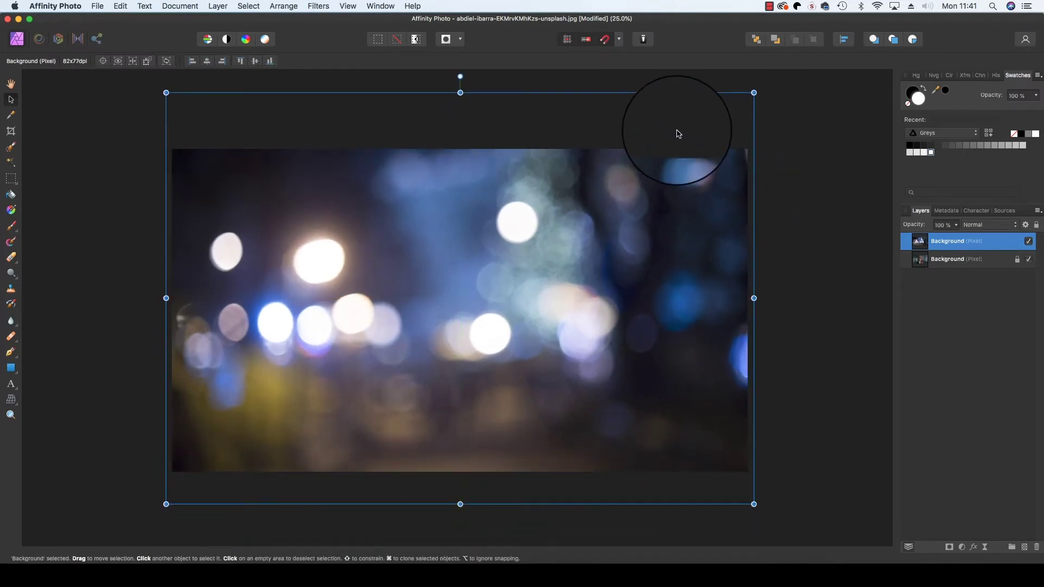
mouse_move(166, 92)
mouse_down()
mouse_move(210, 119)
mouse_move(202, 126)
mouse_move(160, 98)
mouse_move(199, 125)
mouse_move(159, 109)
mouse_up()
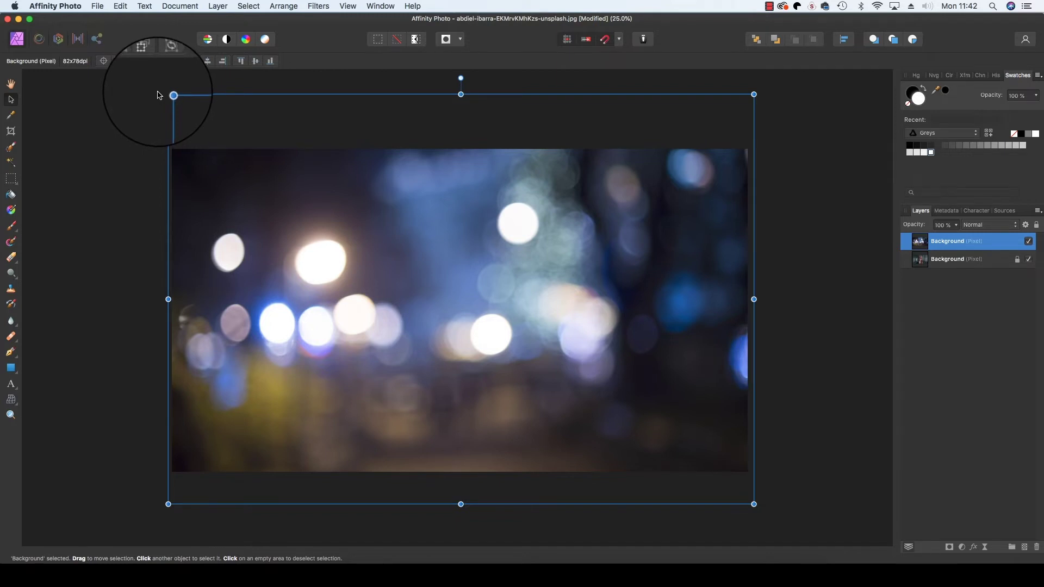
click(11, 83)
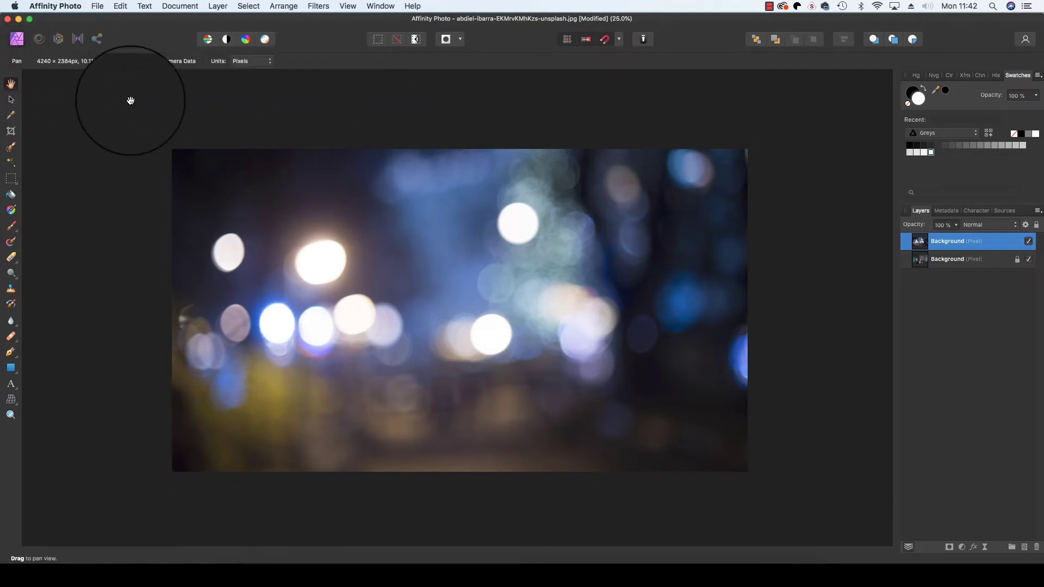
Set the bokeh layer's blend mode to Screen and nudge it down over the portrait
click(993, 226)
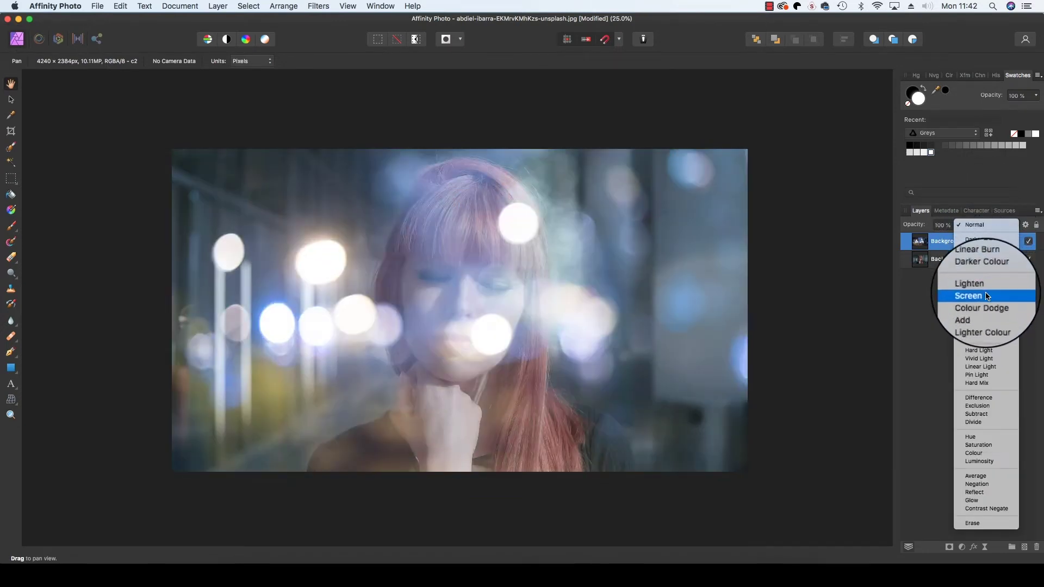
click(987, 297)
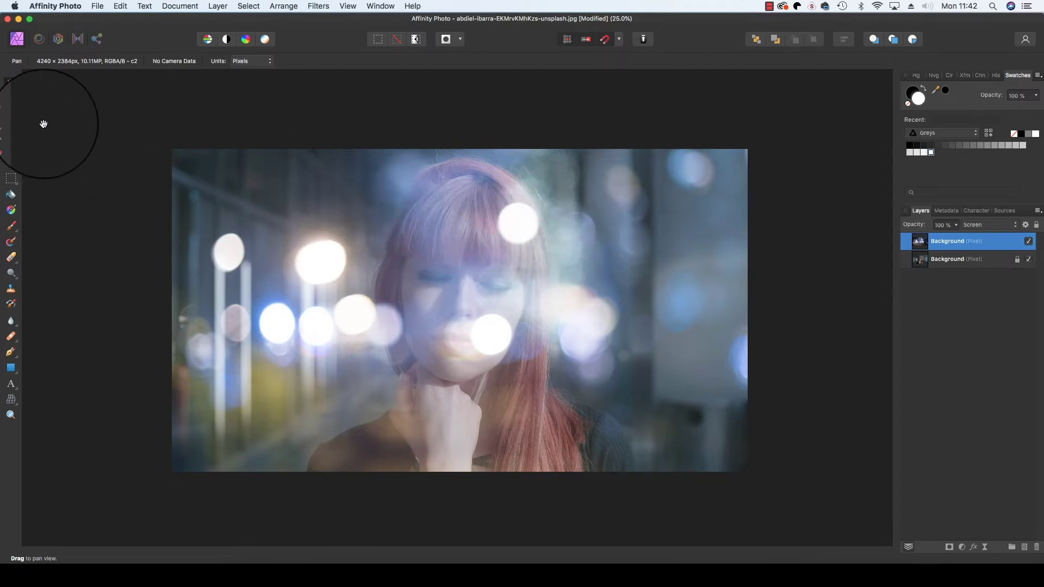
click(11, 101)
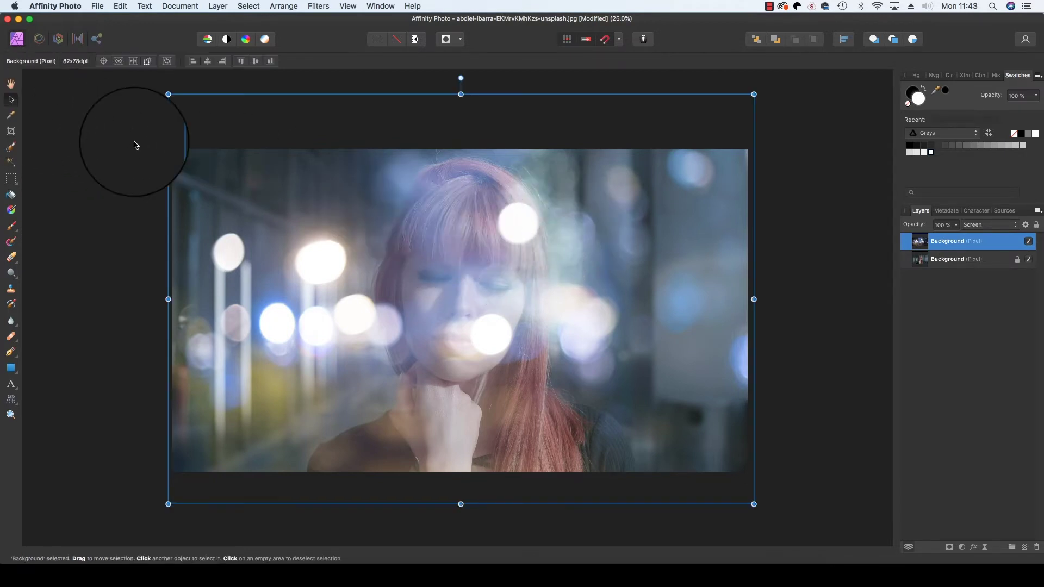
drag(287, 239, 284, 263)
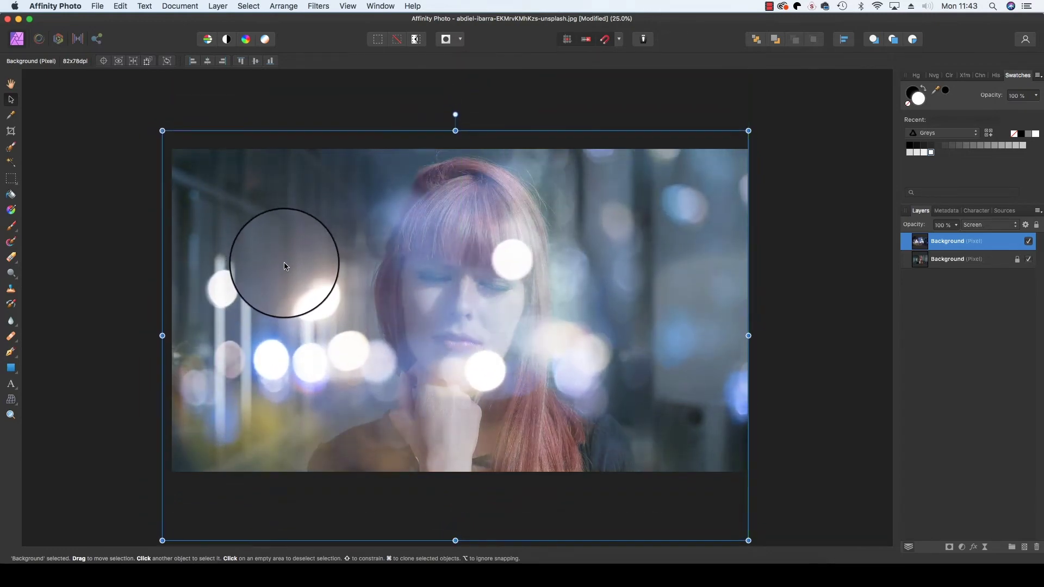
Add a mask to the bokeh layer and brush over her hair and face to hide the lights there
click(949, 547)
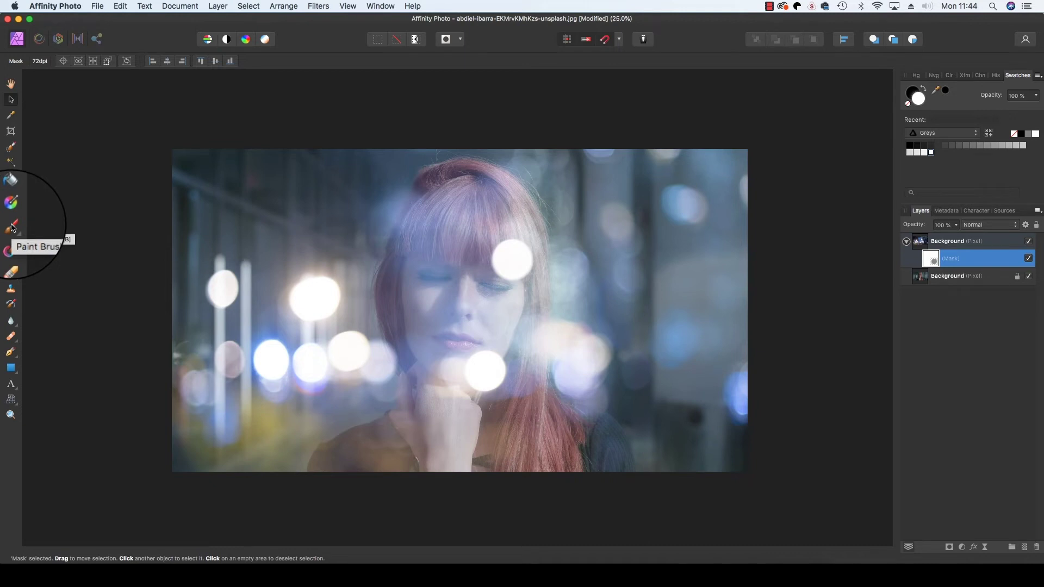
click(12, 226)
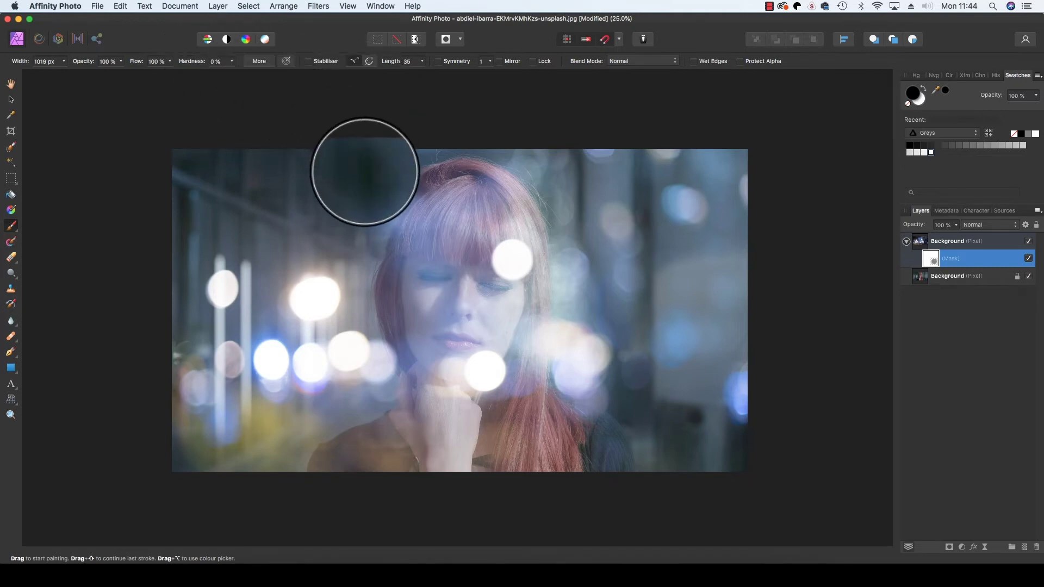
key(bracketright)
key(bracketleft)
key(bracketleft)
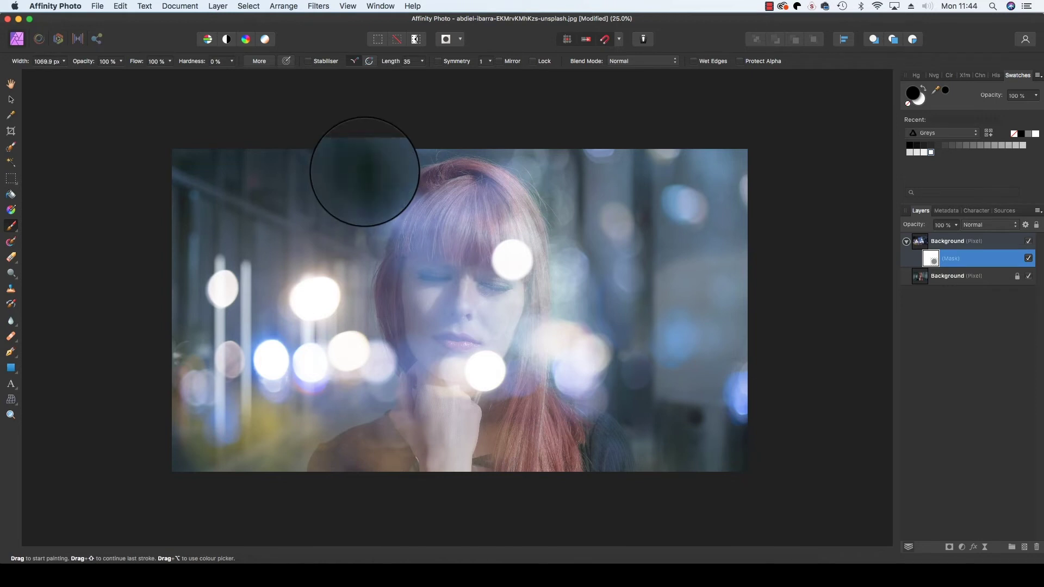
mouse_move(457, 228)
mouse_down()
mouse_move(488, 220)
mouse_move(475, 383)
mouse_move(448, 244)
mouse_move(450, 227)
mouse_move(461, 431)
mouse_move(435, 242)
mouse_move(454, 428)
mouse_move(455, 309)
mouse_move(492, 245)
mouse_move(499, 442)
mouse_move(476, 282)
mouse_move(496, 324)
mouse_move(514, 452)
mouse_move(475, 348)
mouse_move(483, 247)
mouse_move(472, 235)
mouse_move(440, 429)
mouse_move(458, 338)
mouse_move(461, 364)
mouse_move(423, 475)
mouse_move(474, 318)
mouse_move(475, 281)
mouse_move(501, 415)
mouse_move(464, 213)
mouse_move(441, 253)
mouse_move(435, 315)
mouse_move(436, 256)
mouse_move(423, 325)
mouse_move(445, 434)
mouse_move(475, 340)
mouse_up()
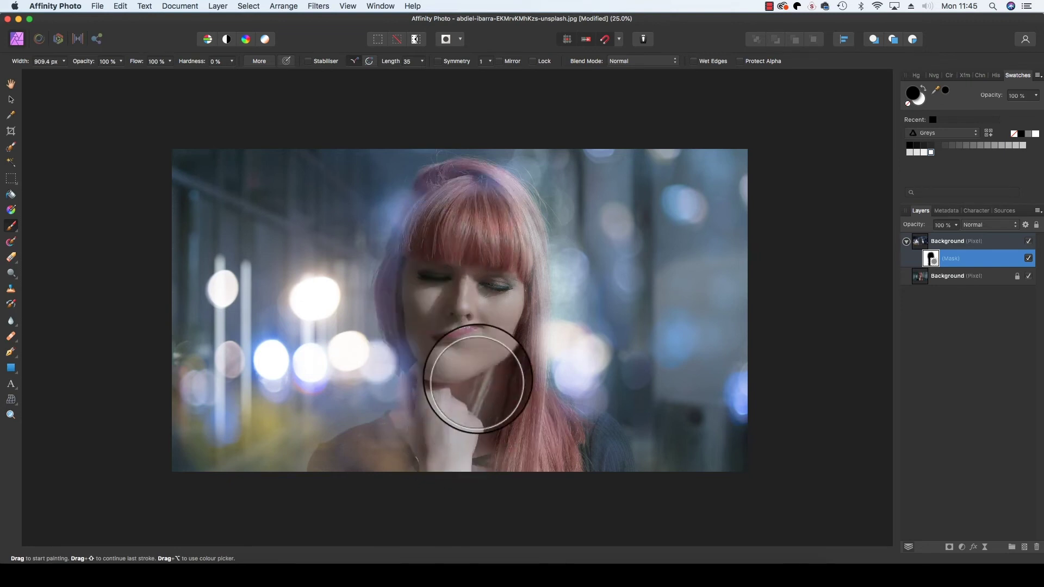
Compare the result with the mask and bokeh toggled off, then lower the bokeh opacity slightly below 100%
click(1028, 258)
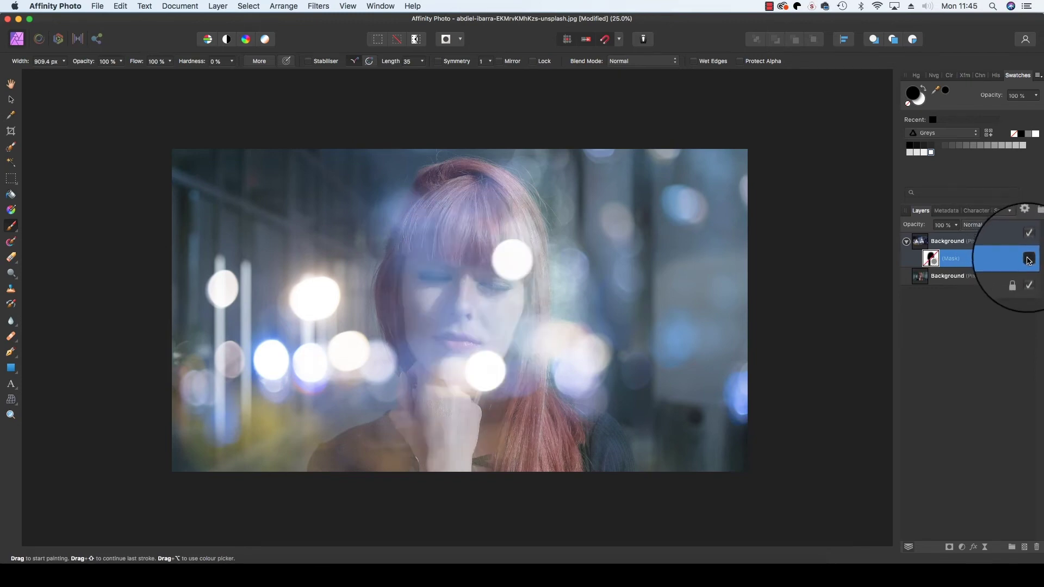
click(1028, 258)
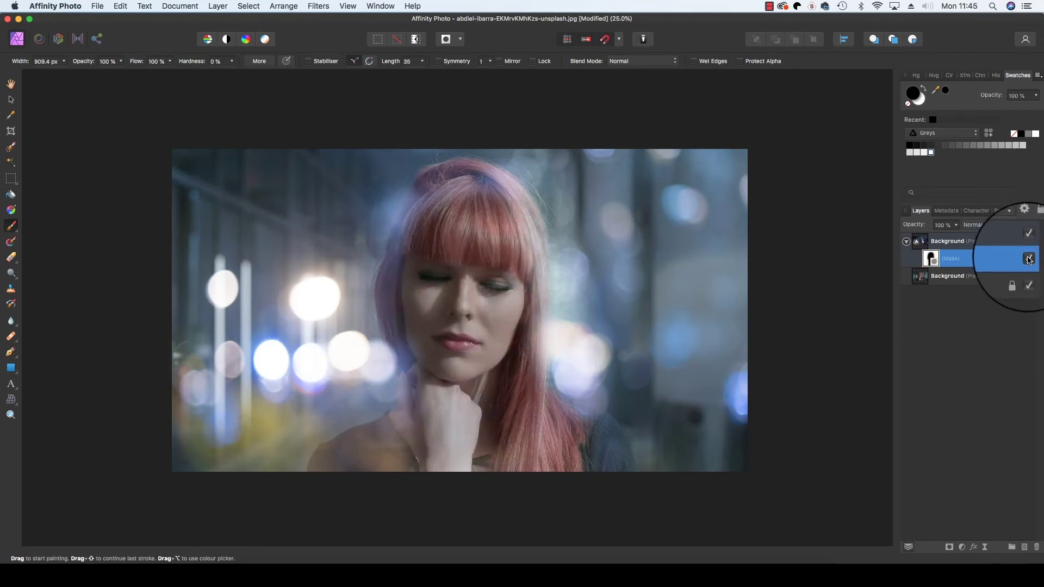
click(1029, 259)
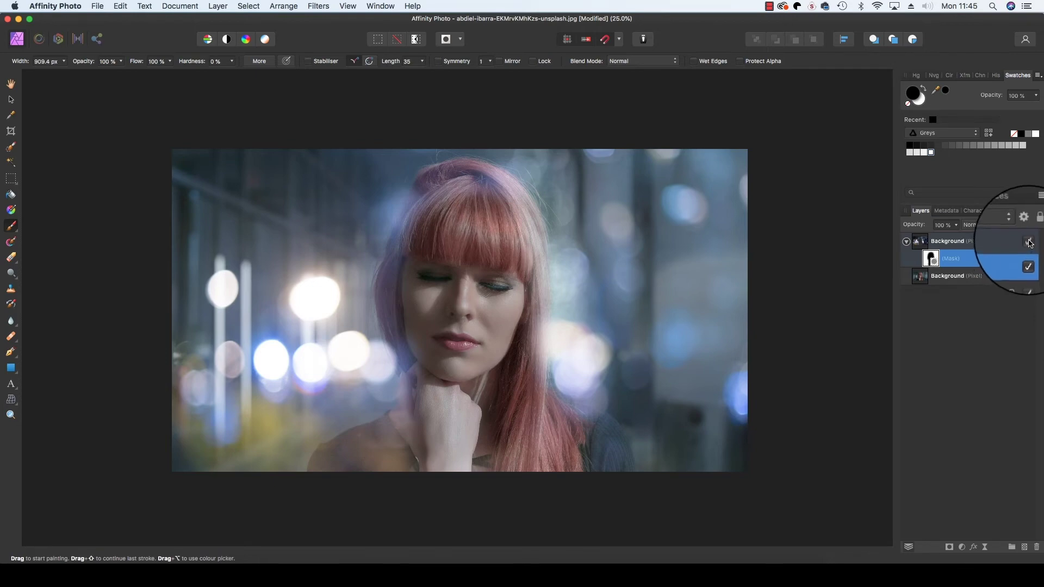
click(1029, 241)
click(1030, 242)
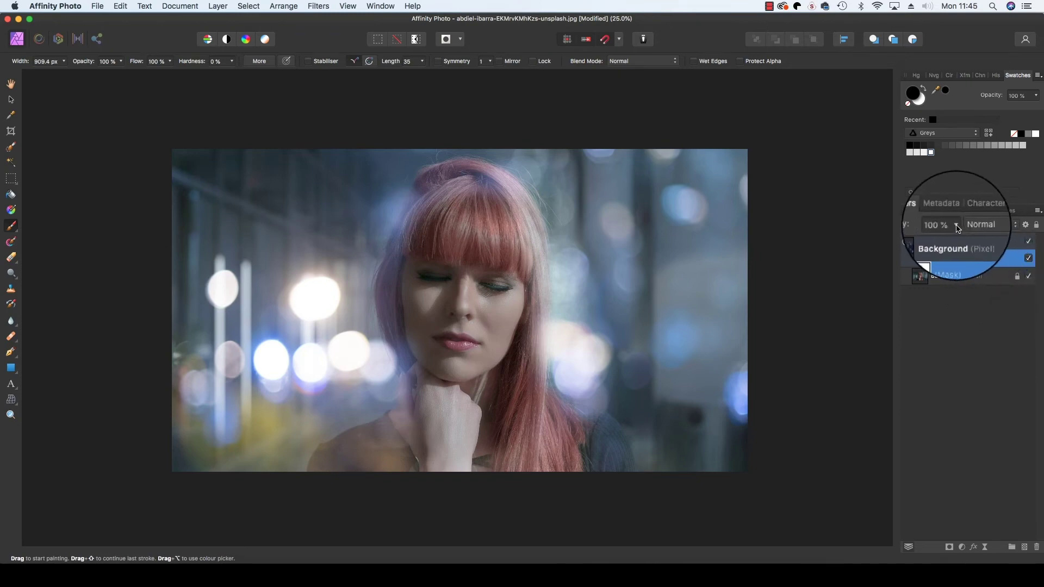
mouse_move(958, 228)
mouse_down()
mouse_move(953, 240)
mouse_move(907, 238)
mouse_move(945, 240)
mouse_up()
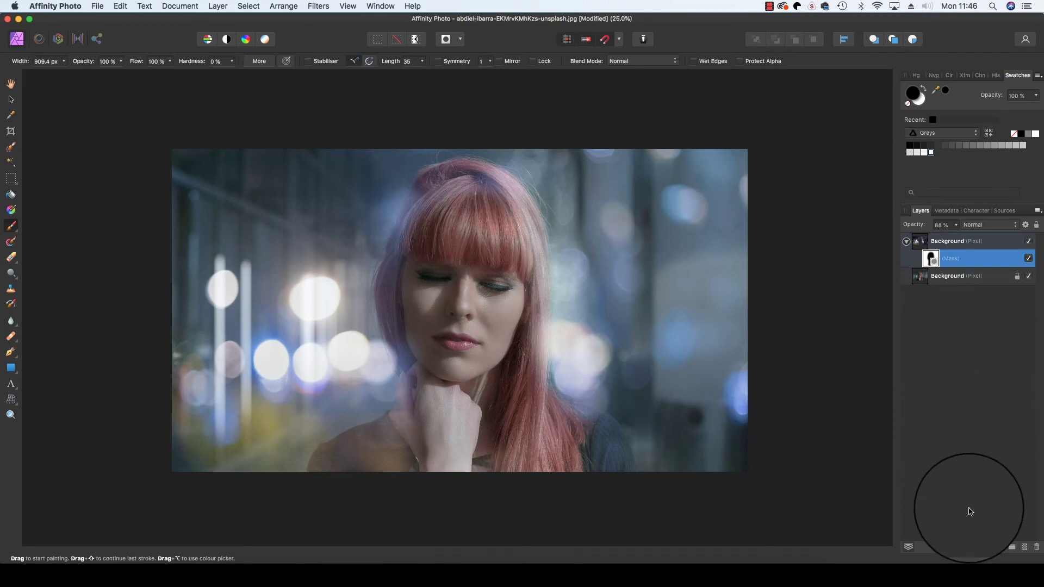
Add an HSL Shift adjustment nested in the bokeh layer with a 37.7° hue shift
click(972, 547)
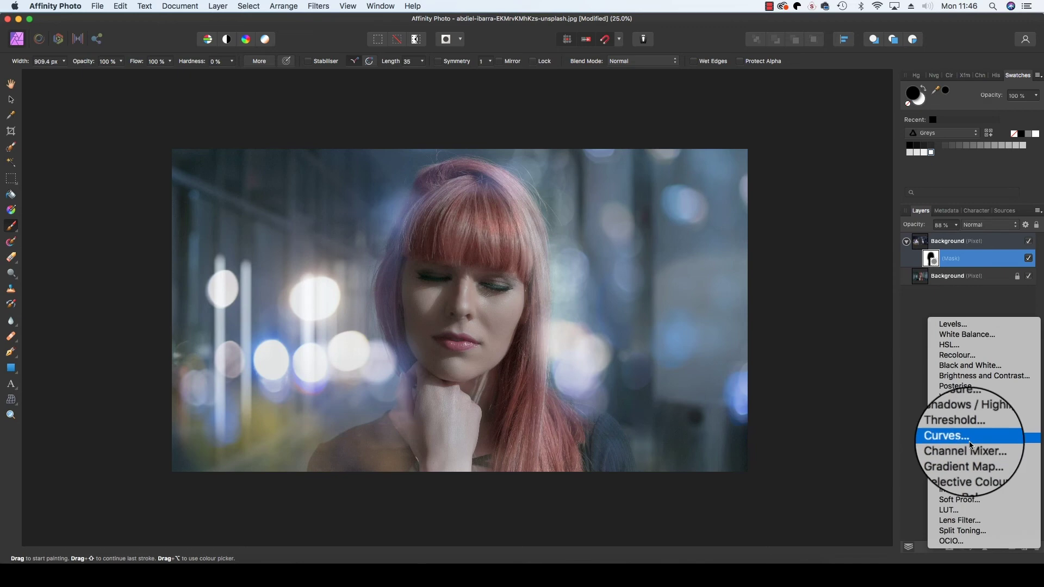
click(970, 348)
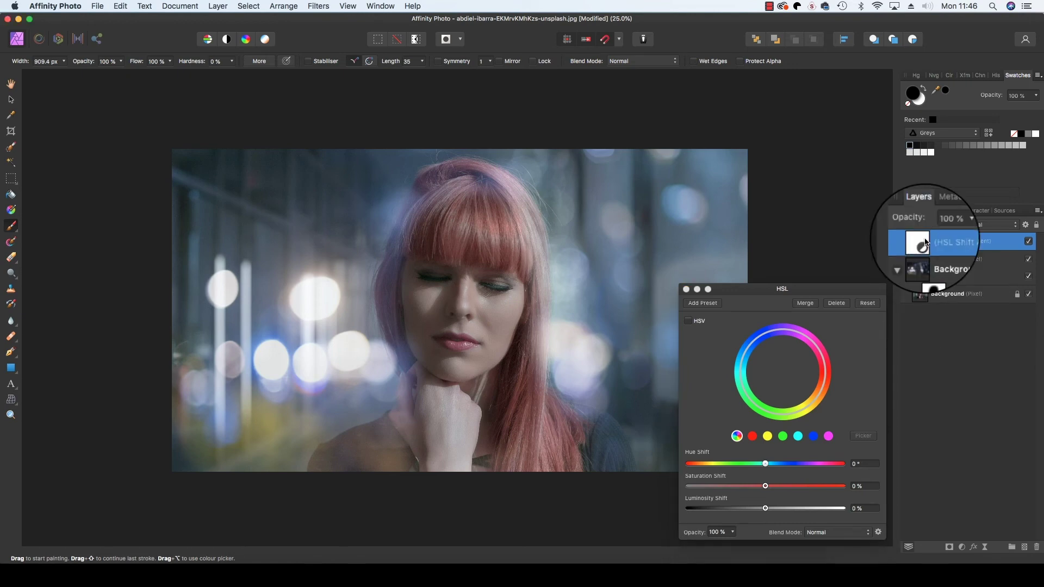
drag(924, 242, 929, 261)
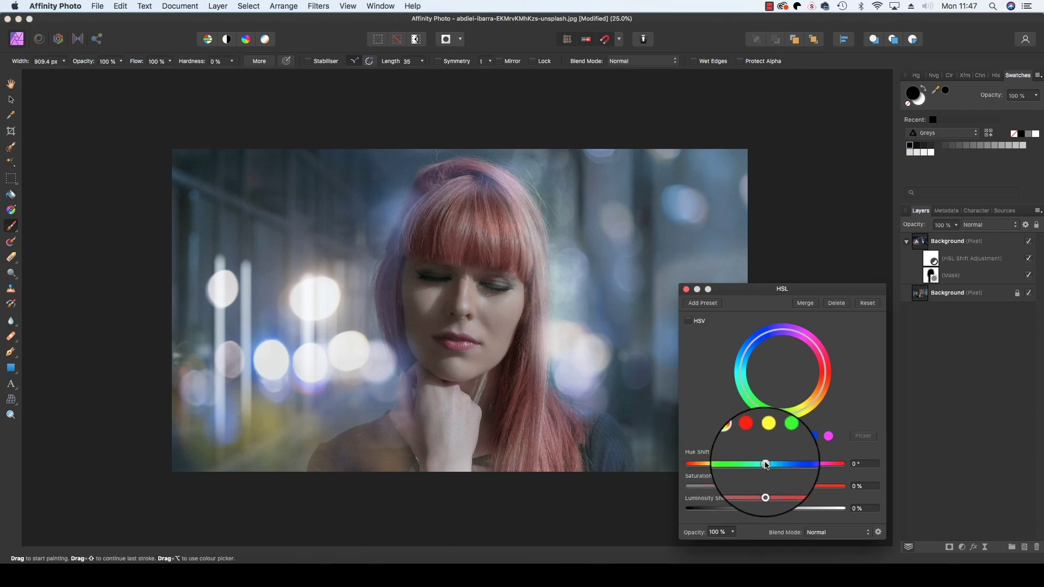
mouse_move(766, 464)
mouse_down()
mouse_move(735, 464)
mouse_move(792, 464)
mouse_move(780, 464)
mouse_up()
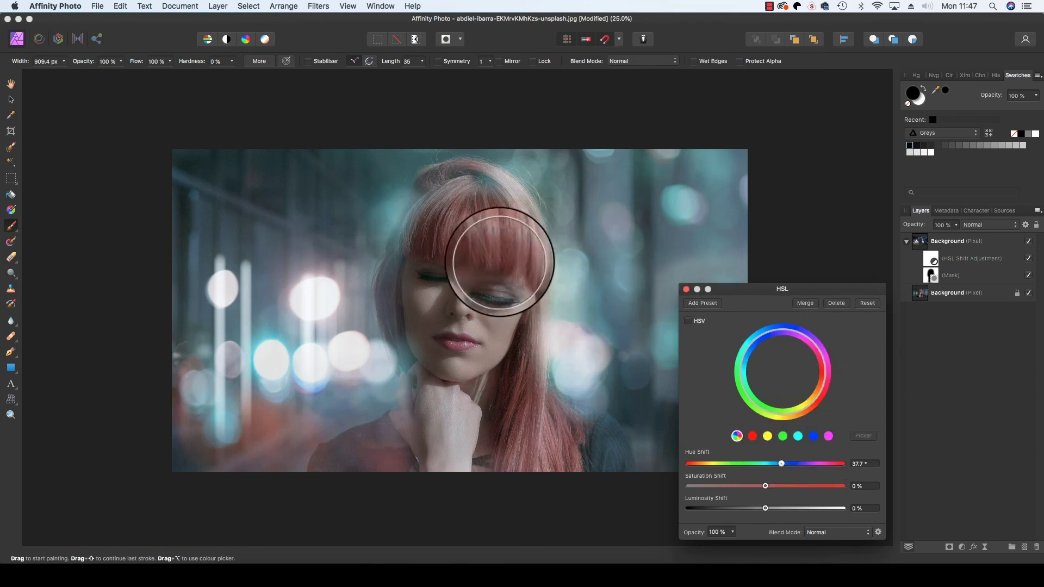
Paint the hue shift off her face and compare the bokeh hidden and shown
mouse_move(521, 319)
mouse_down()
mouse_move(517, 305)
mouse_move(593, 334)
mouse_up()
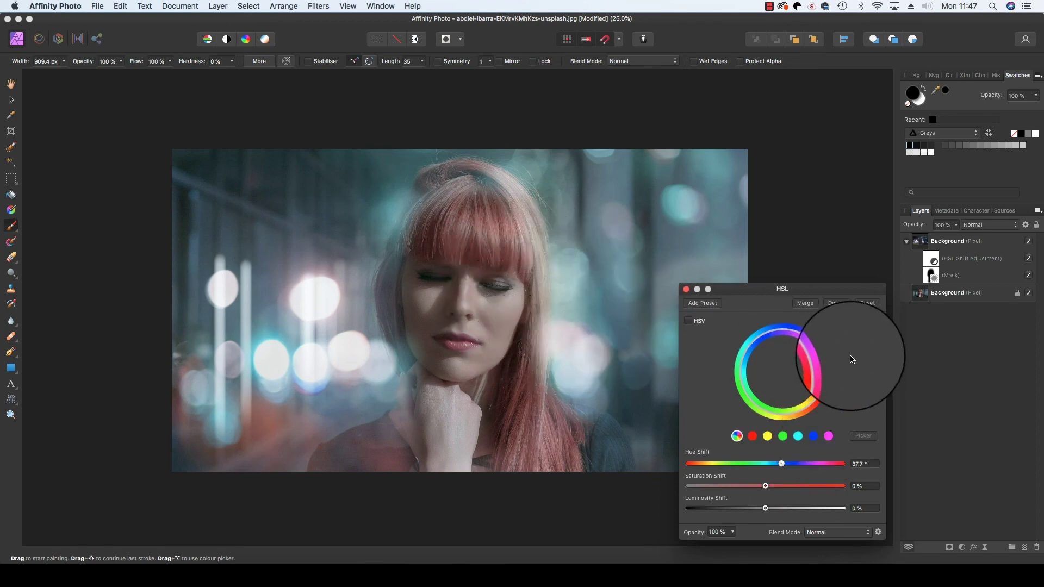
click(1030, 243)
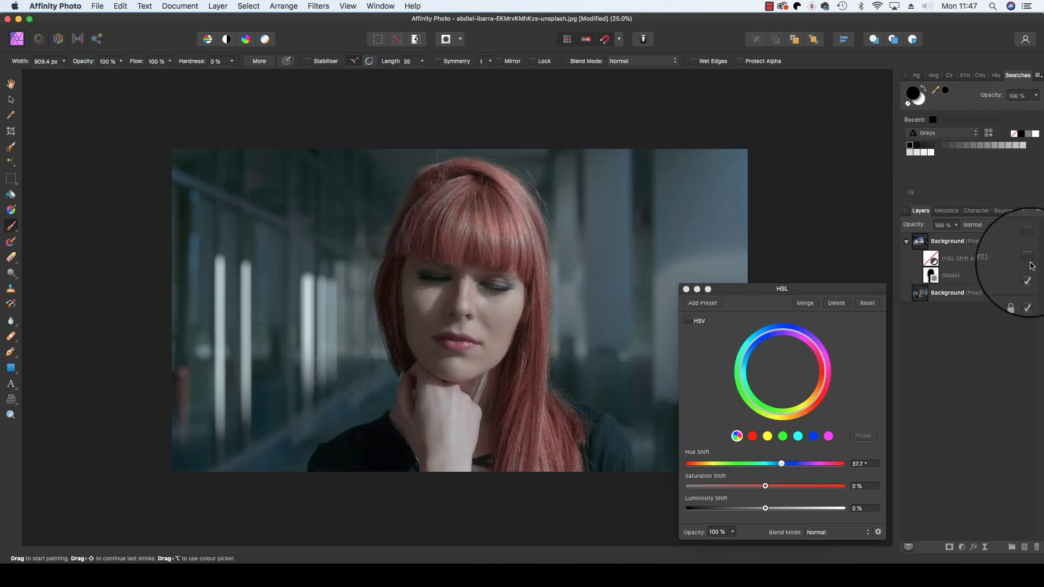
click(1030, 243)
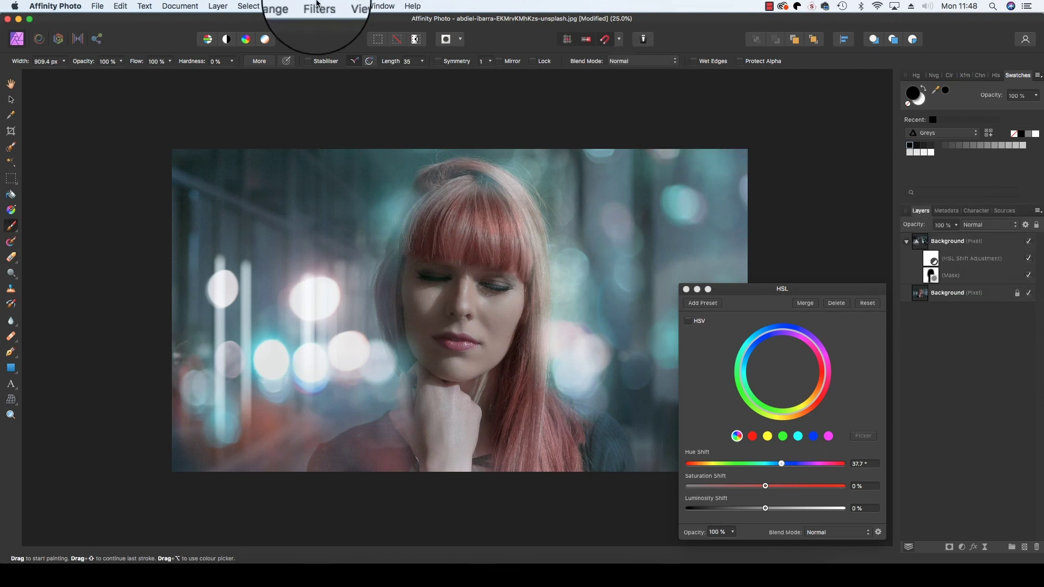
click(102, 7)
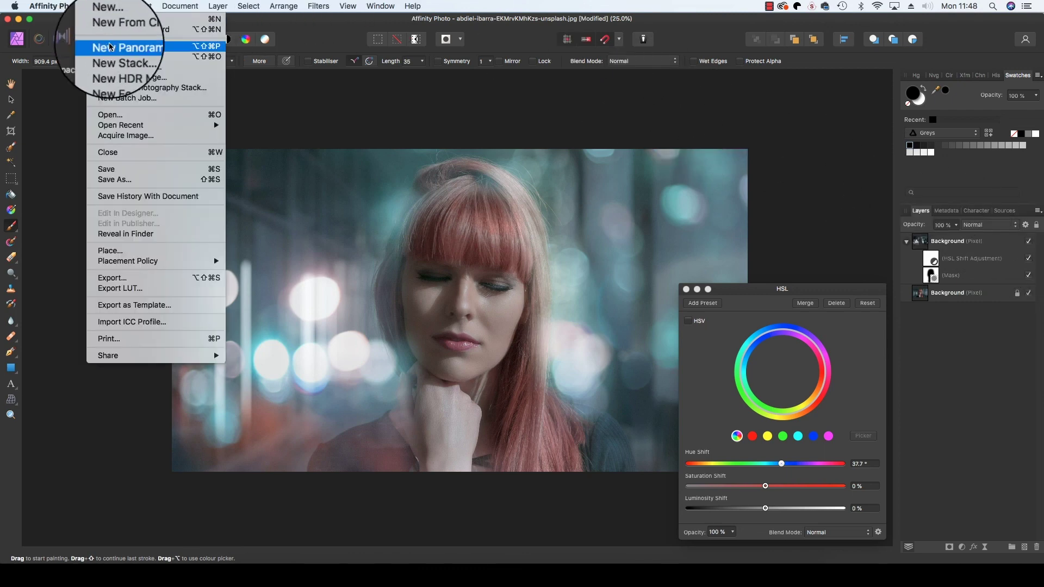
click(156, 277)
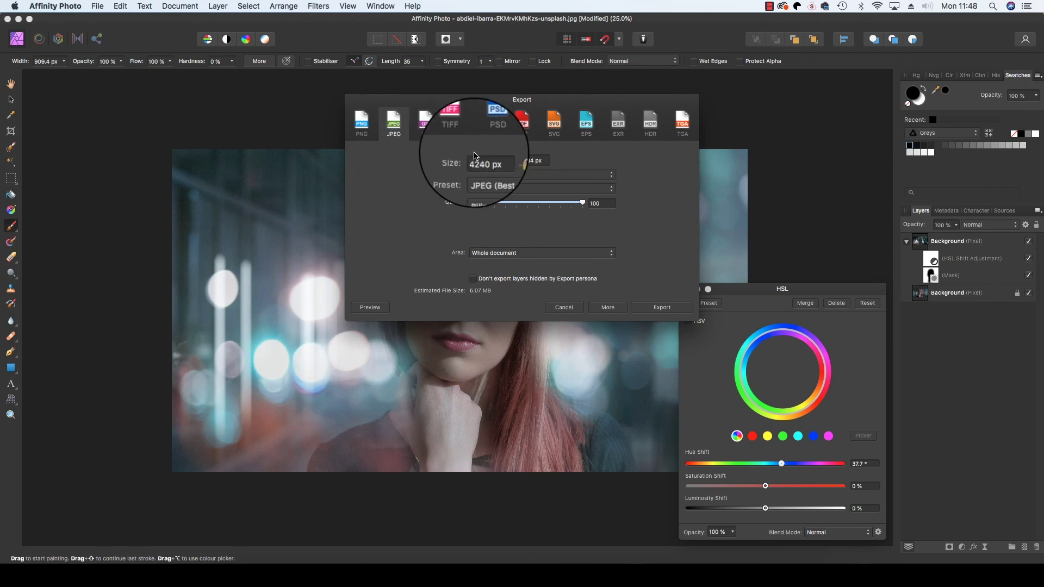
click(564, 307)
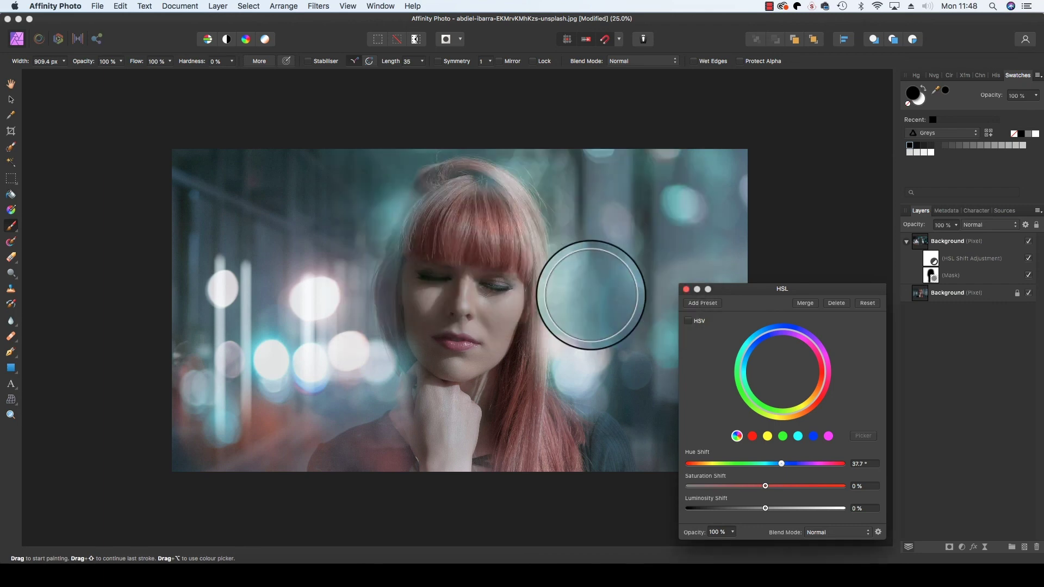